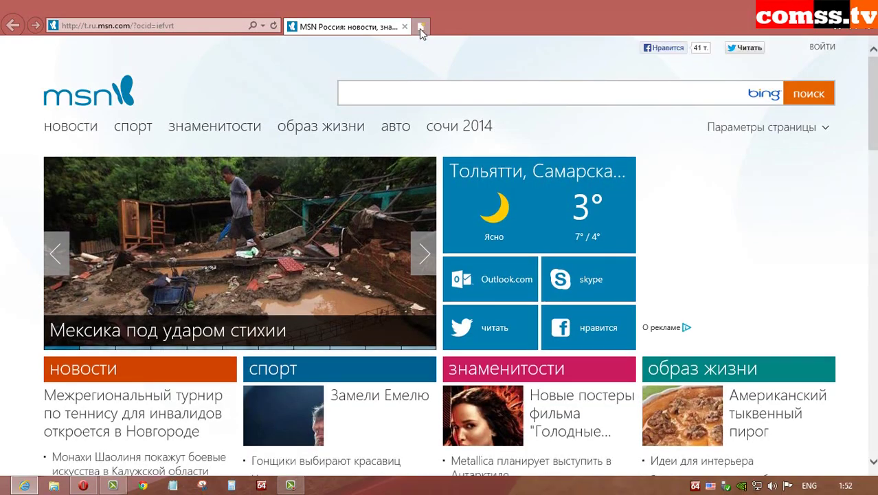
- Open the avast.ru/index page in a new browser tab
left_click(420, 26)
right_click(113, 25)
left_click(141, 81)
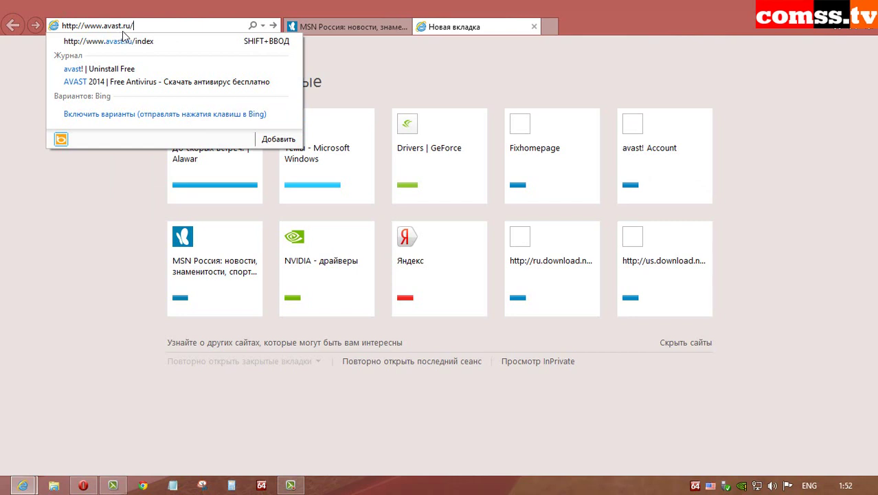
left_click(133, 38)
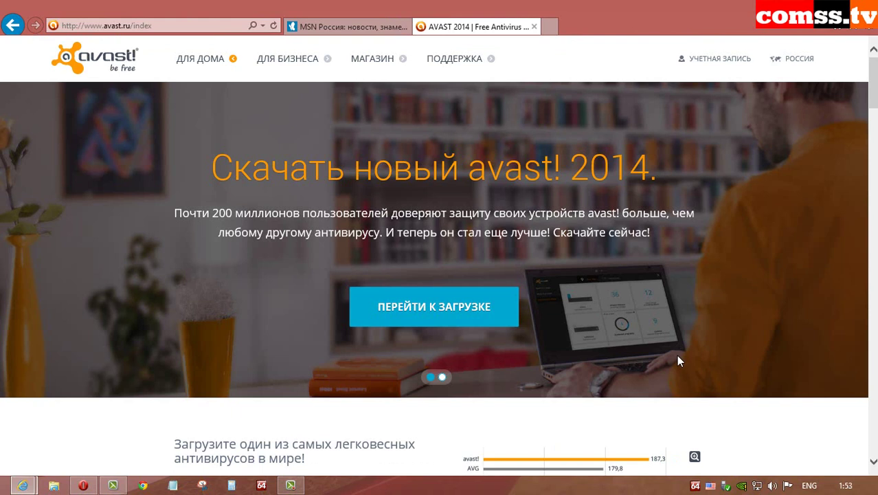
- Download the avast! Free Antivirus installer, saving avast_free_antivirus_setup.exe to the avast free folder on drive F:, and view the downloads
left_click(454, 310)
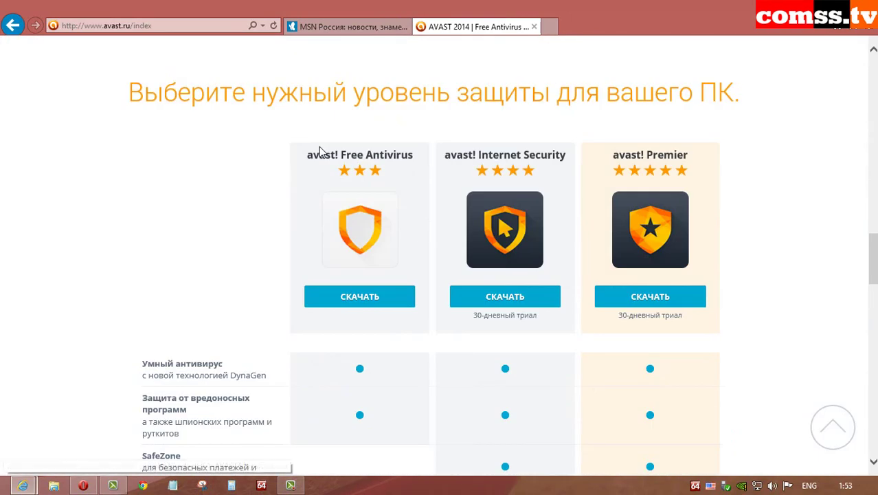
left_click(360, 296)
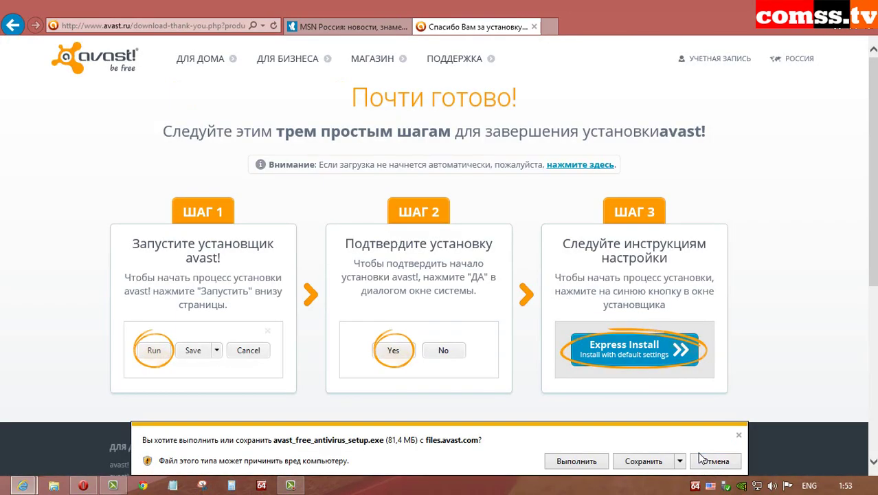
left_click(679, 461)
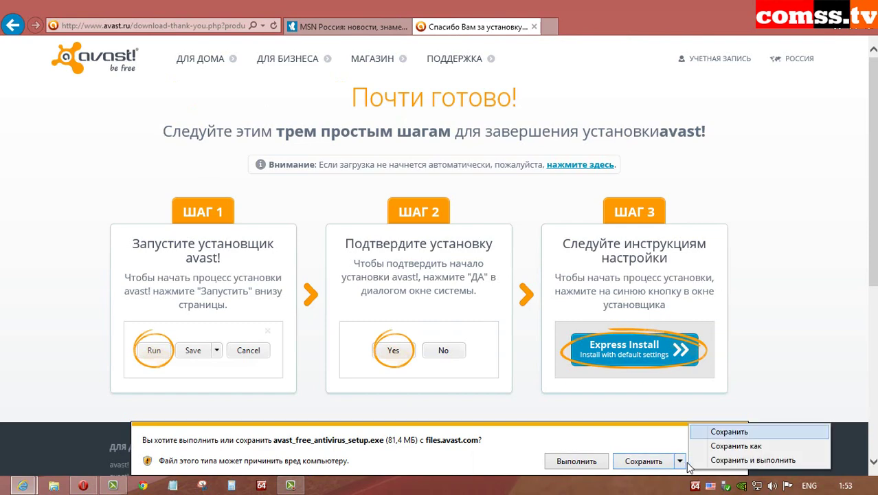
left_click(722, 446)
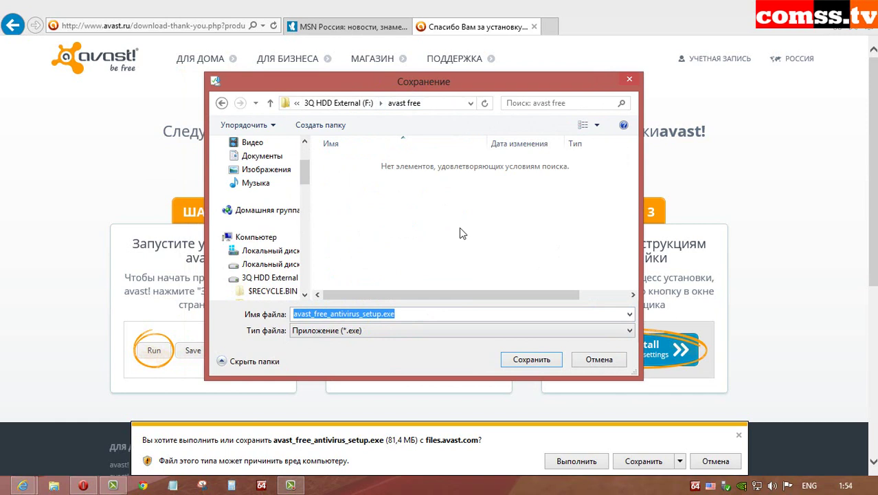
left_click(532, 360)
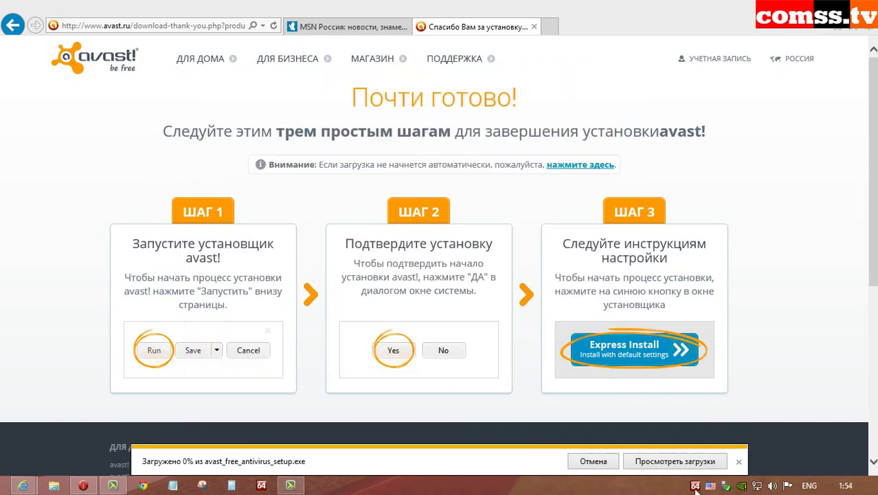
left_click(676, 461)
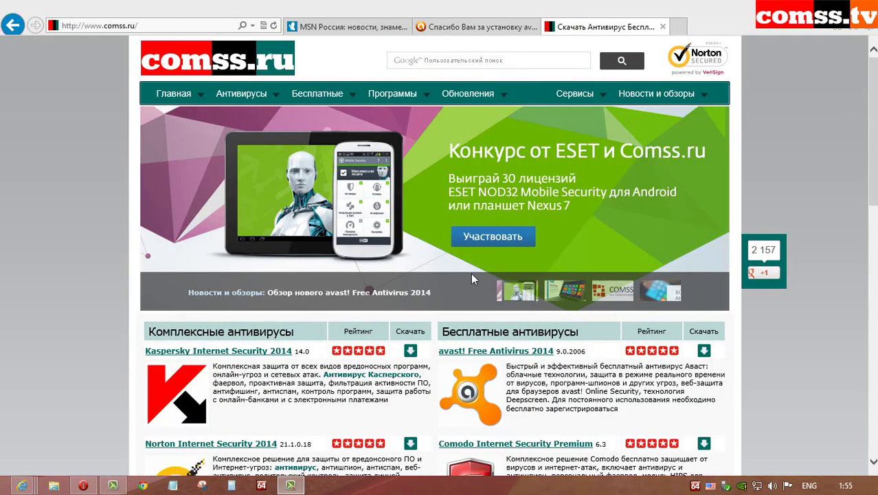
- Browse the free antiviruses category on comss.ru and open the page for avast! Free
mouse_move(283, 105)
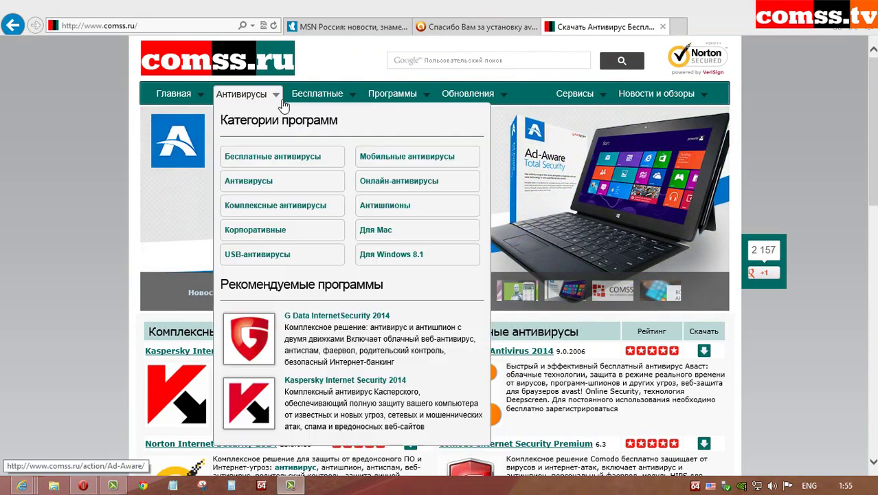
mouse_move(324, 96)
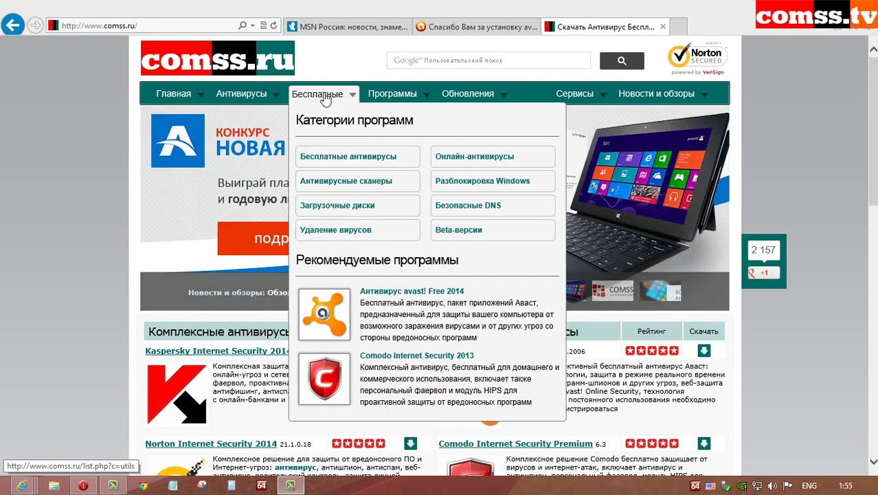
left_click(347, 159)
scroll(183, 294, "down", 2)
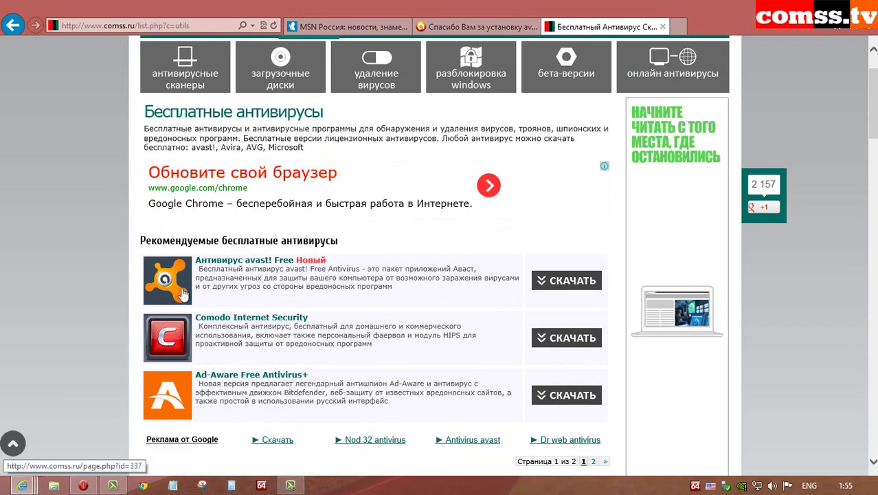
left_click(255, 261)
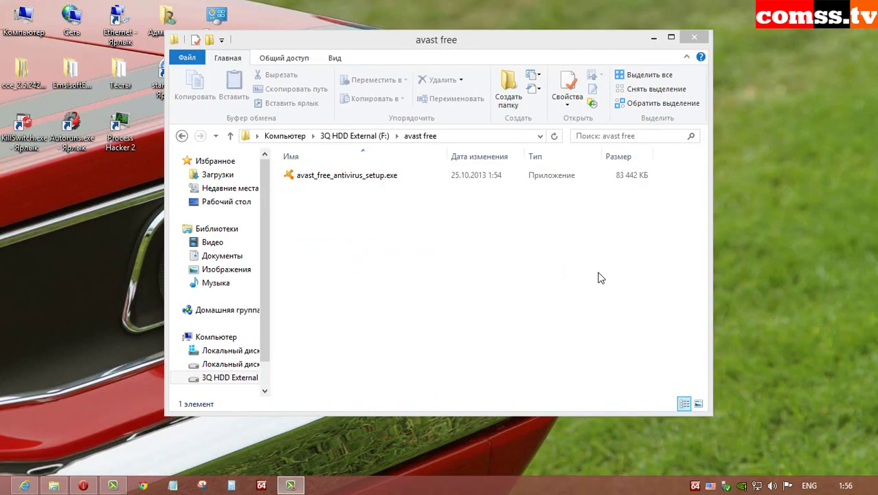
- Minimize the avast free folder window, return to the avast.ru page in Internet Explorer and open its license center (Центр лицензий)
left_click(653, 37)
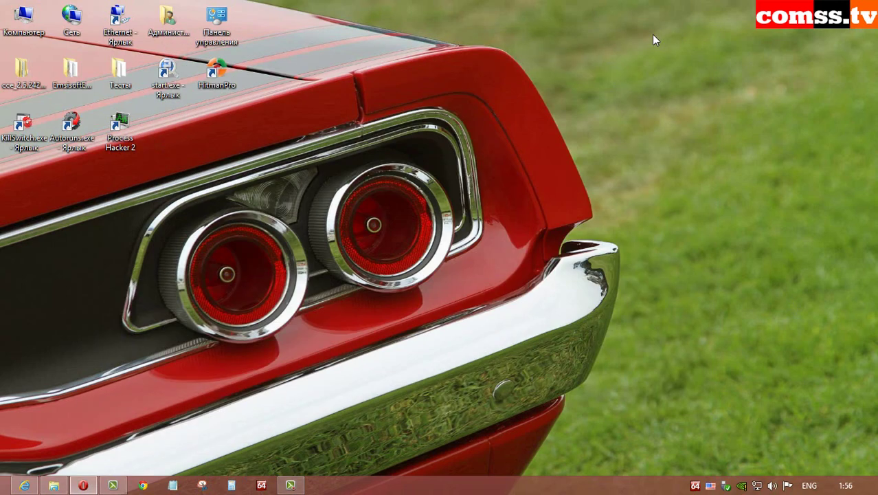
left_click(26, 486)
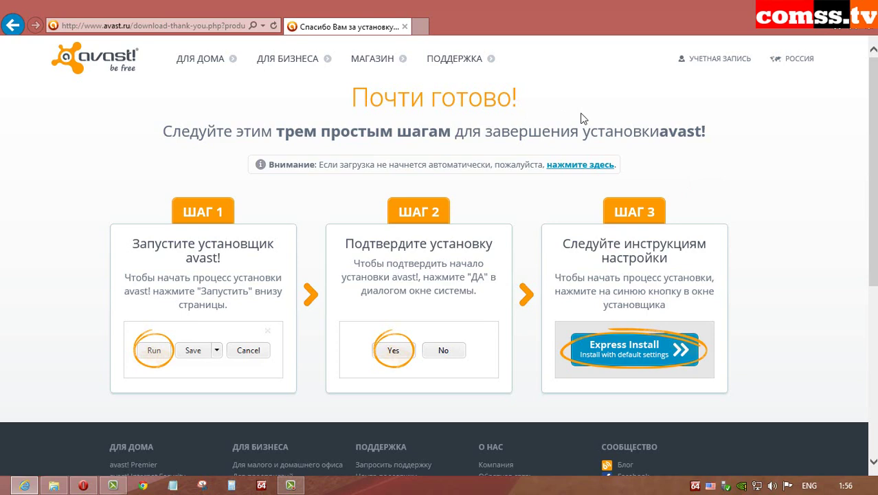
mouse_move(455, 62)
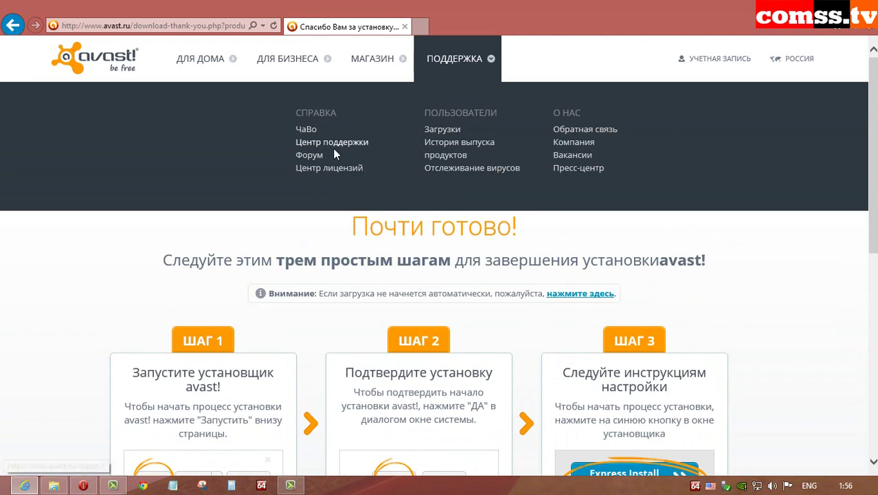
left_click(329, 173)
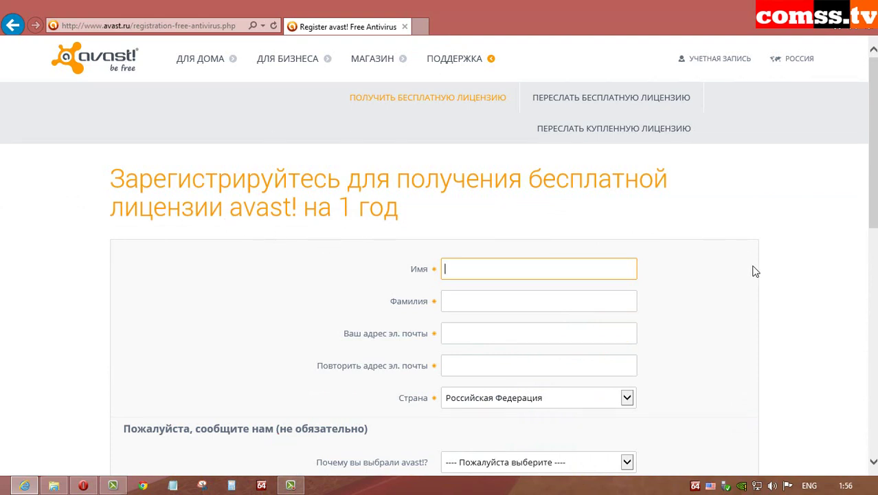
- Look through the required and optional fields of the registration form for the free one-year avast! license
left_click(781, 274)
scroll(781, 273, "down", 3)
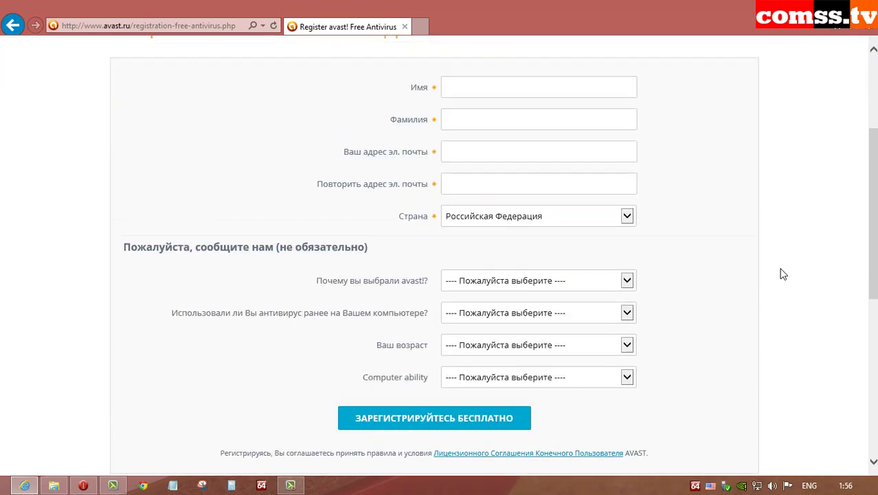
scroll(781, 273, "up", 1)
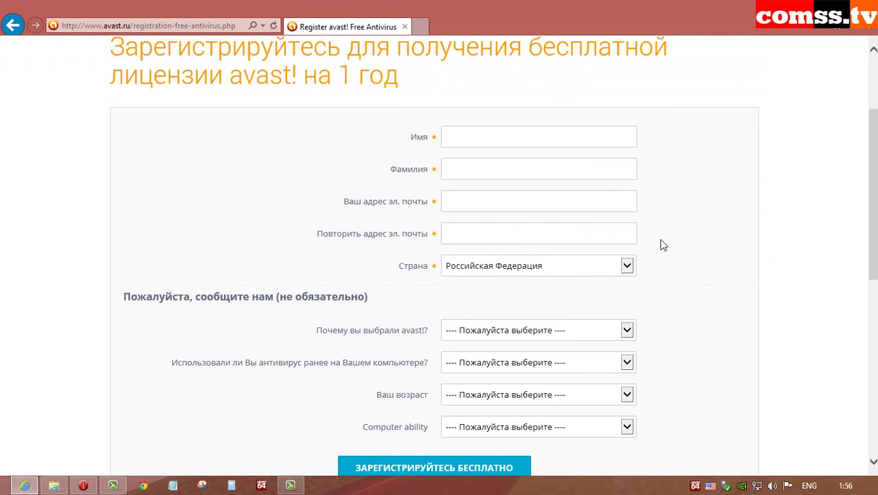
scroll(693, 251, "down", 1)
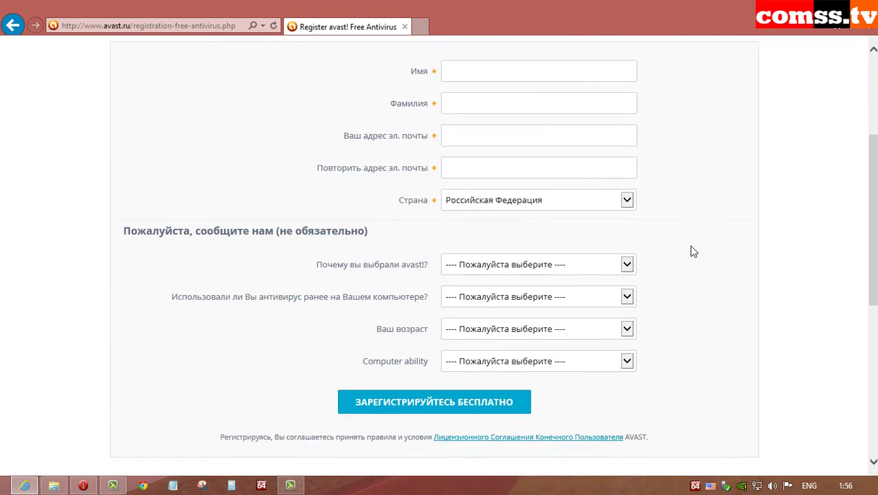
scroll(692, 251, "up", 1)
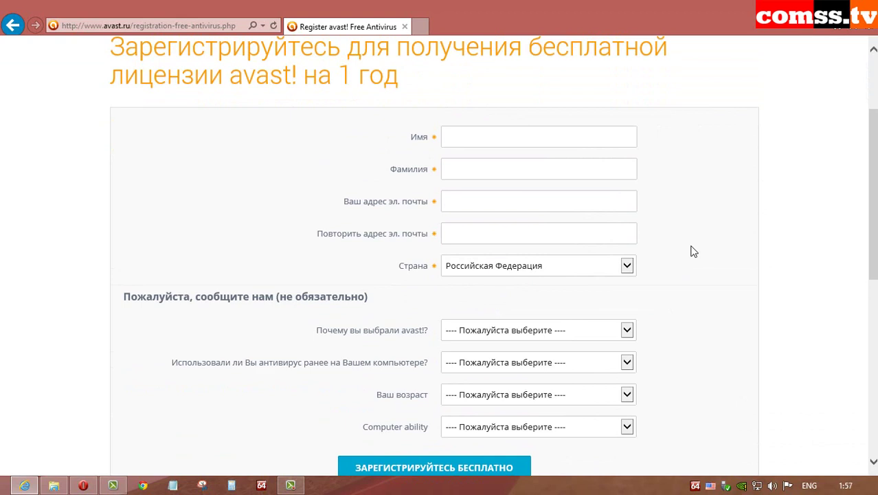
scroll(682, 296, "down", 2)
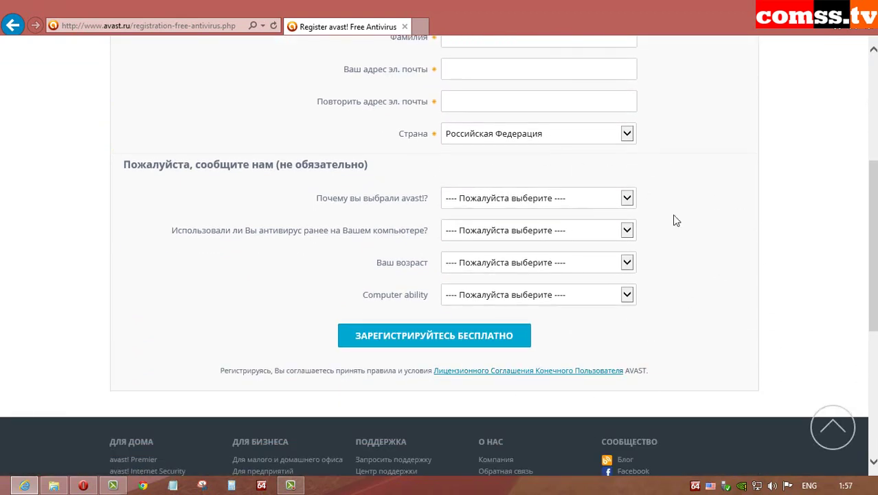
scroll(703, 307, "up", 3)
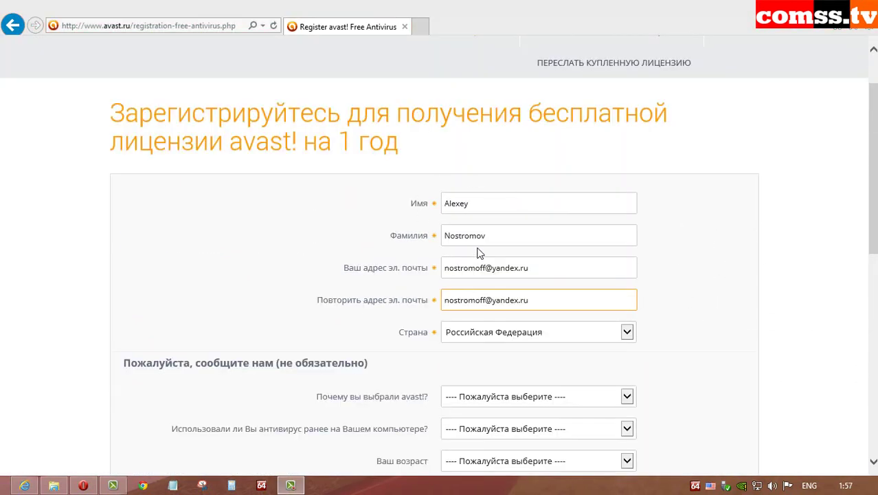
- Set the reason for choosing avast! to "После прочтения обзора в прессе" and the previous antivirus to "Нет, avast! мой первый антивирус"
scroll(864, 265, "down", 2)
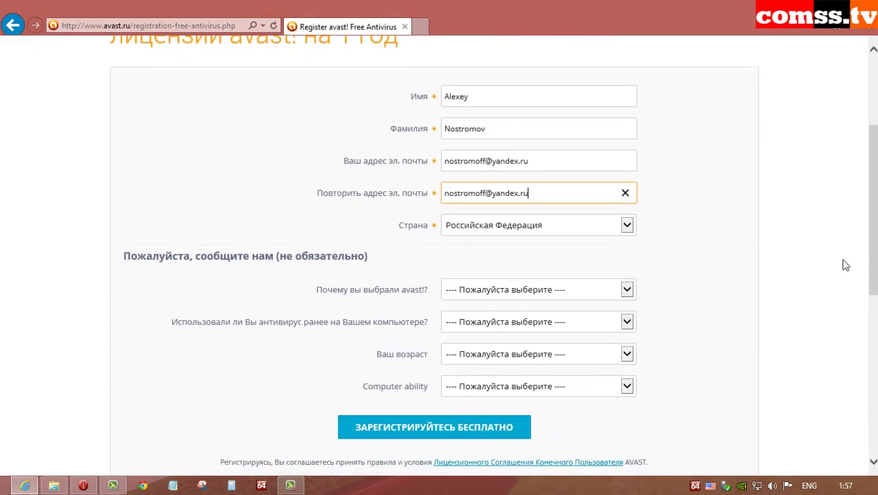
scroll(872, 268, "down", 1)
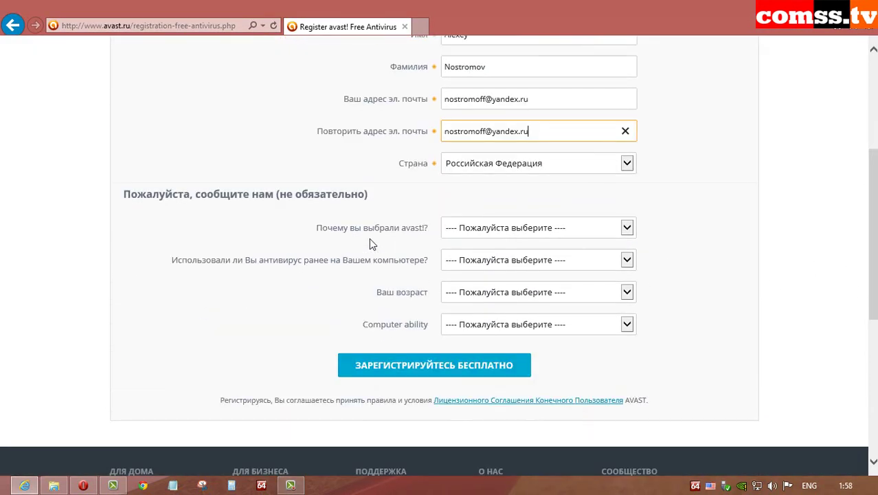
left_click(597, 234)
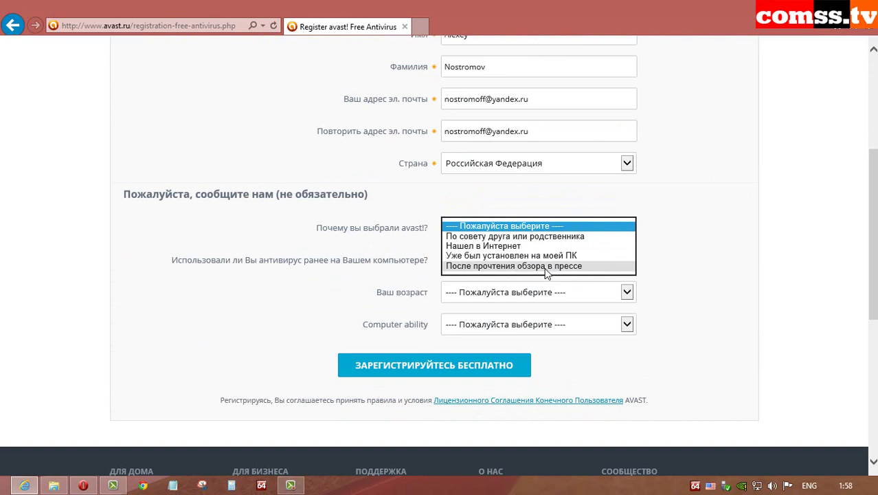
left_click(541, 267)
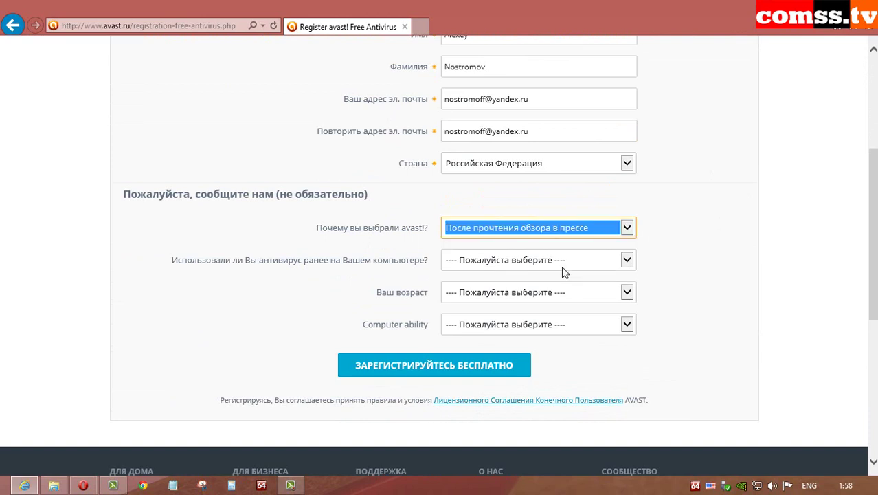
left_click(626, 261)
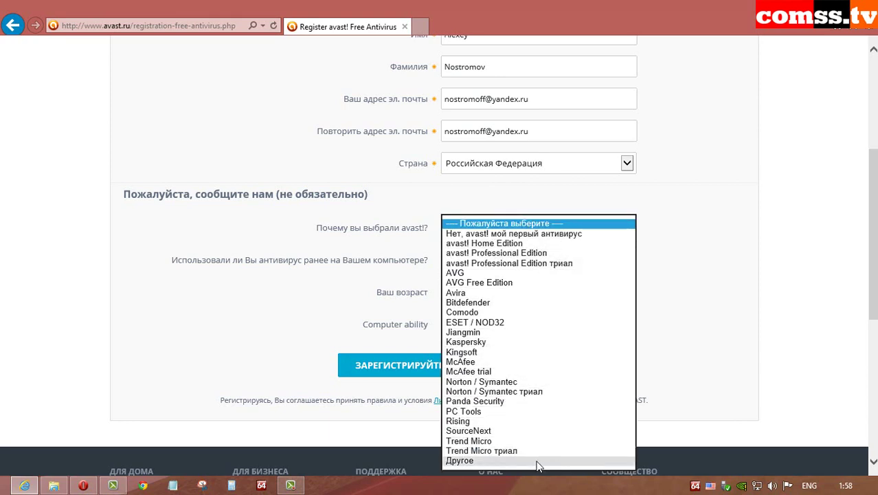
left_click(538, 234)
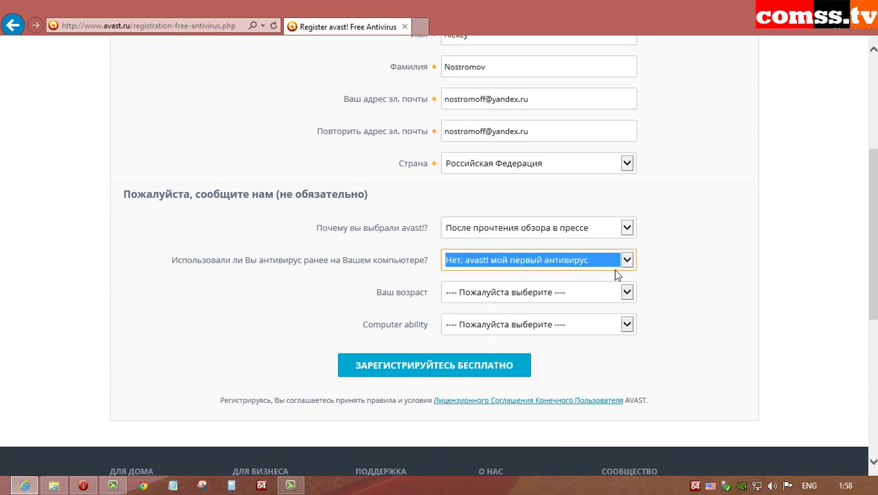
- Set the age range to "от 35 до 49" and the computer ability to "Начинающий" in the registration form
left_click(615, 294)
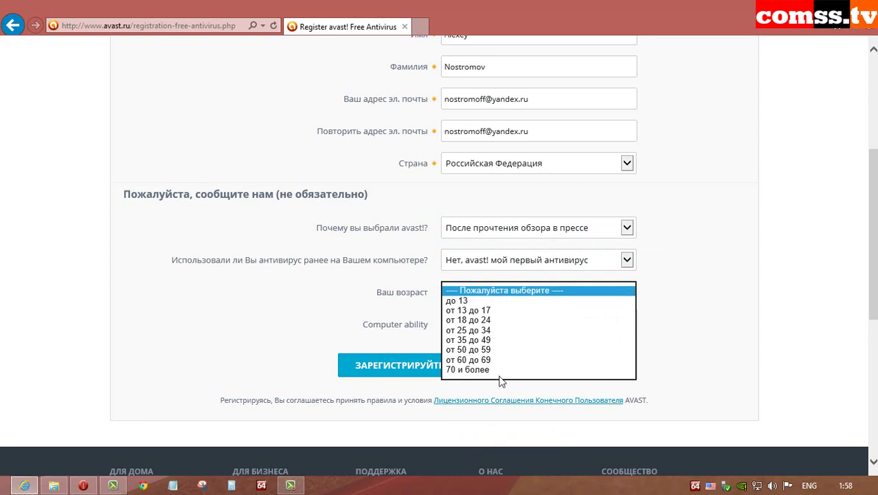
left_click(467, 340)
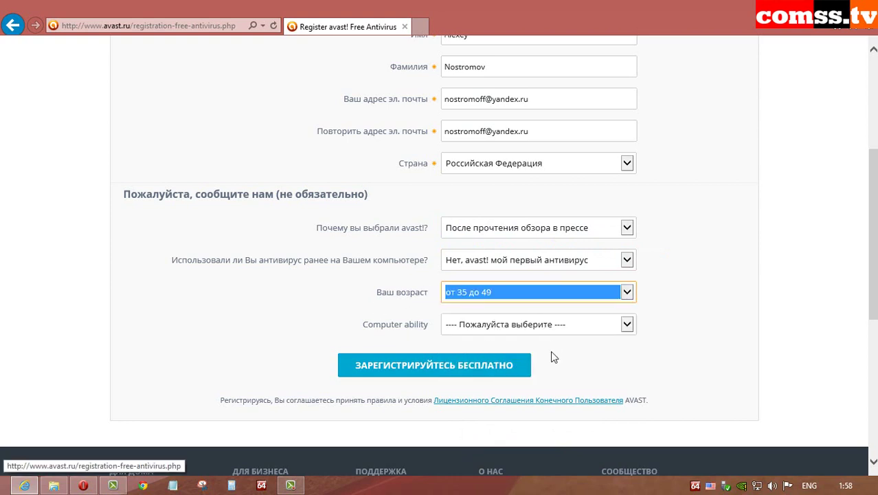
left_click(627, 325)
left_click(628, 327)
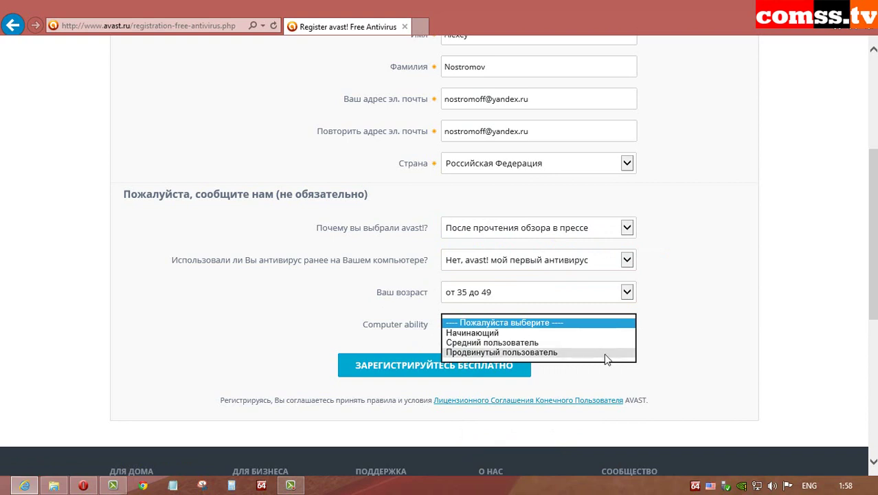
left_click(599, 334)
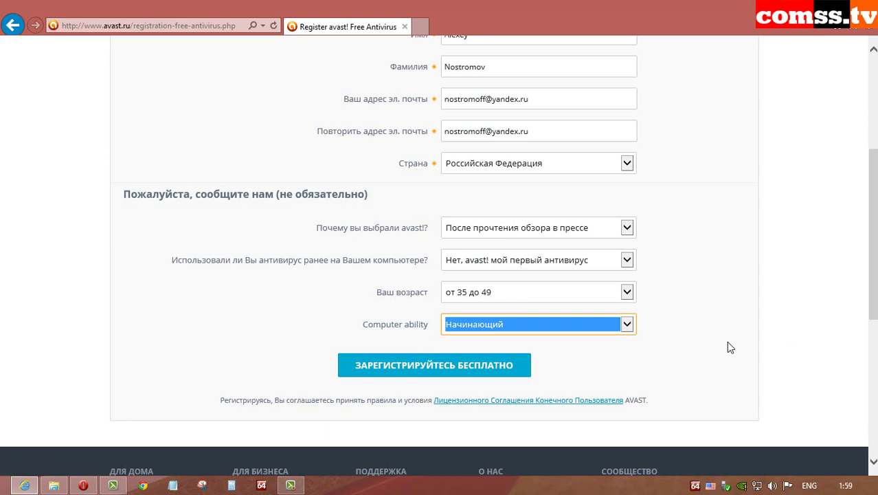
- Submit the free license registration form and dismiss the browser's offer to remember form data
left_click(446, 364)
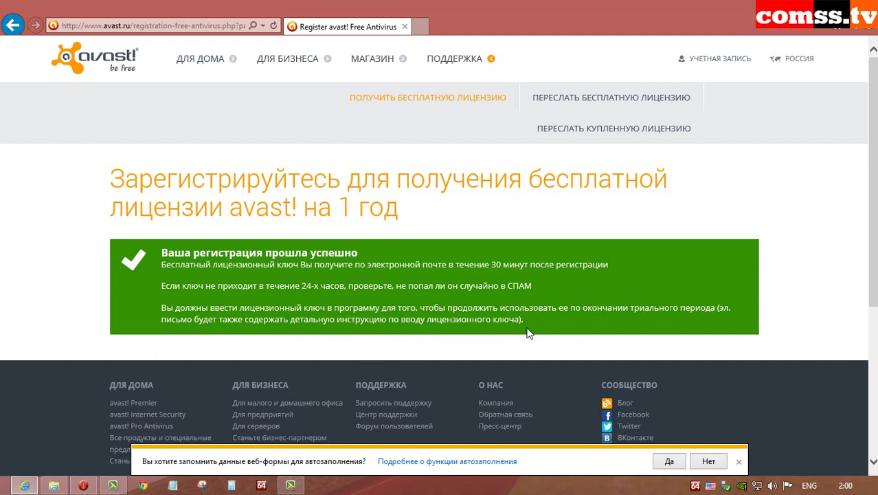
left_click(738, 461)
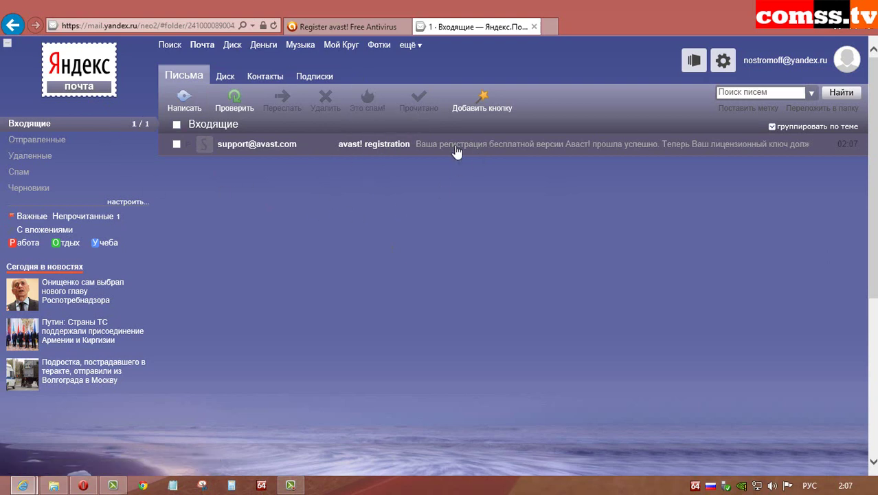
- Open the avast! registration message from avast support in the Yandex mailbox
left_click(19, 172)
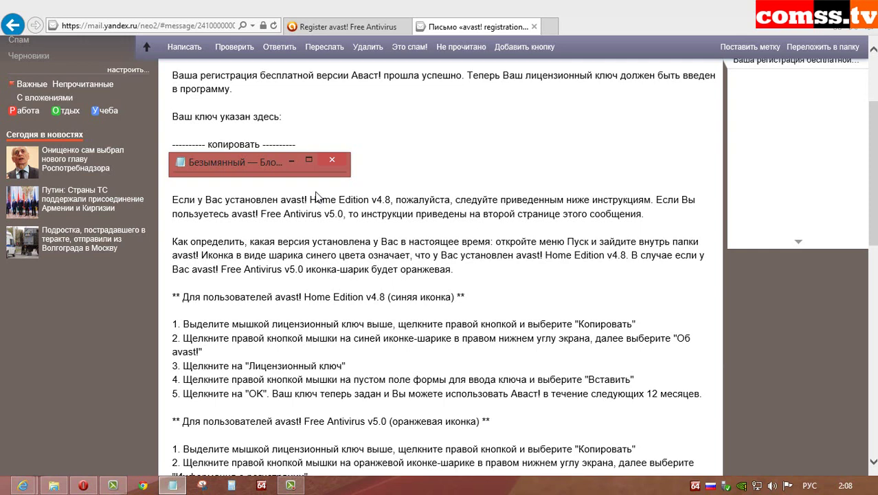
- Read the key instructions in the registration e-mail and check the installer and key files saved in the avast free folder
scroll(412, 261, "down", 10)
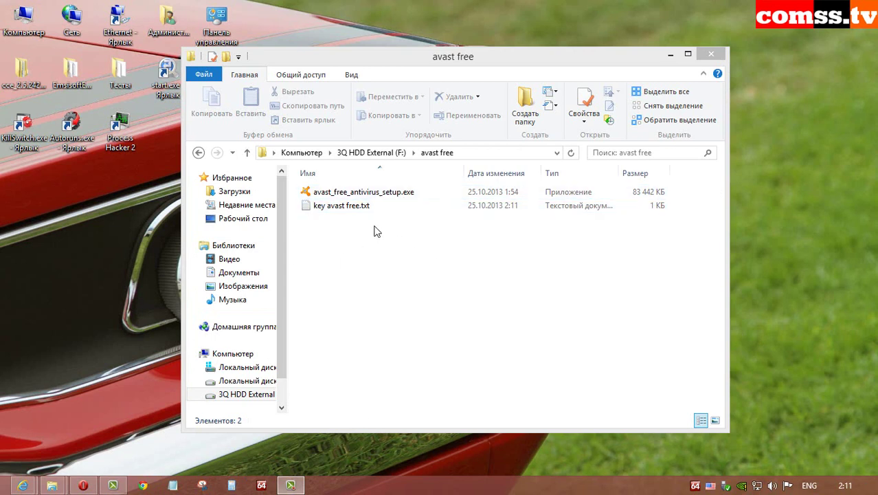
left_click(328, 210)
left_click(711, 54)
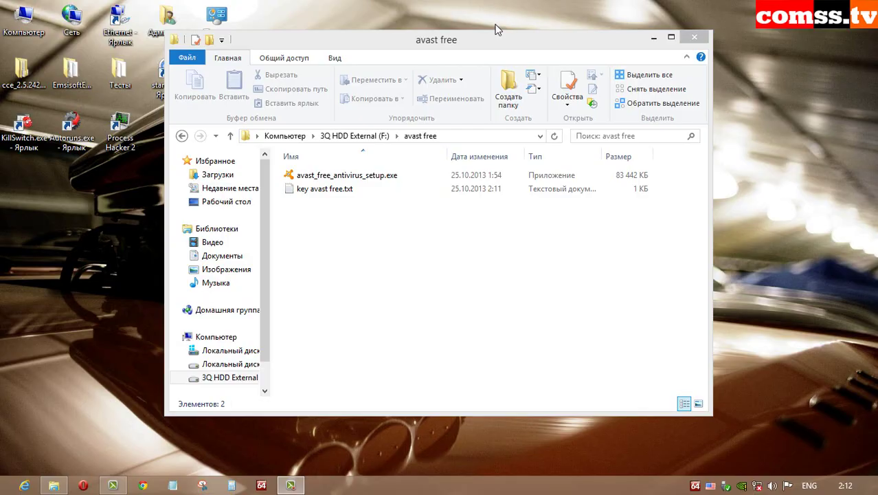
- Copy avast_free_antivirus_setup.exe and key avast free.txt from the avast free folder to the desktop and rearrange their icons side by side
left_click(493, 36)
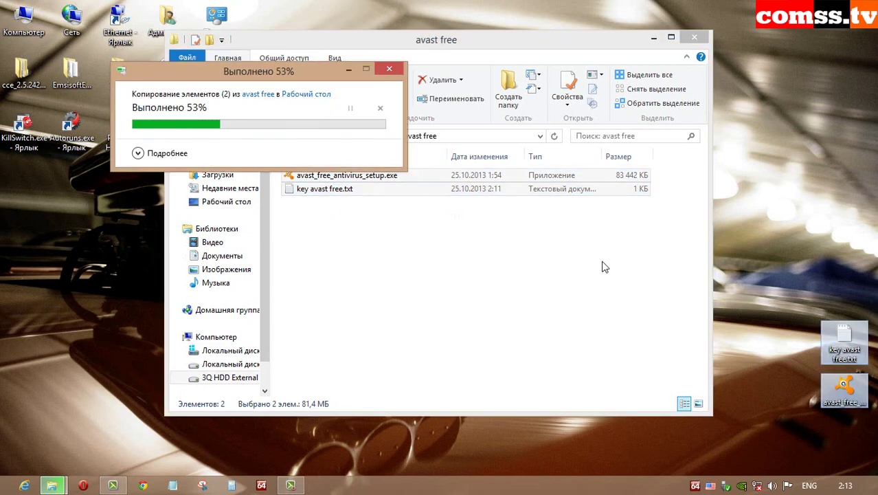
key("alt+F4")
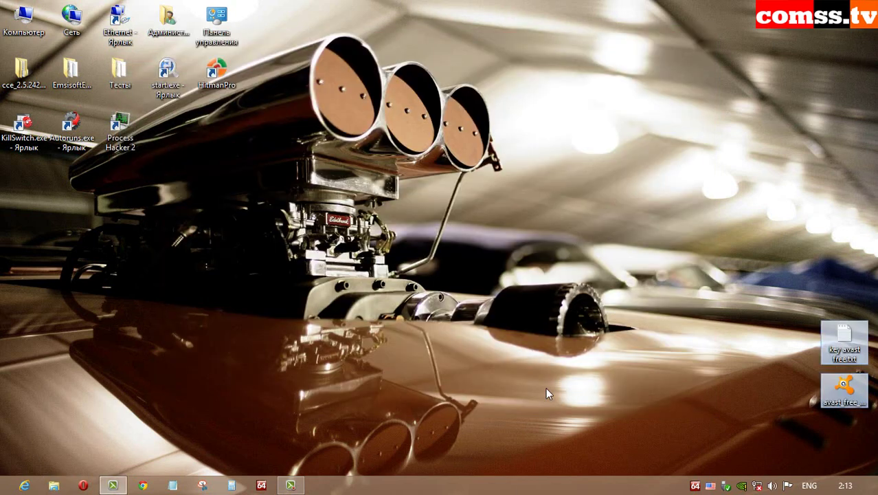
left_click_drag(836, 391, 835, 443)
left_click_drag(852, 409, 753, 459)
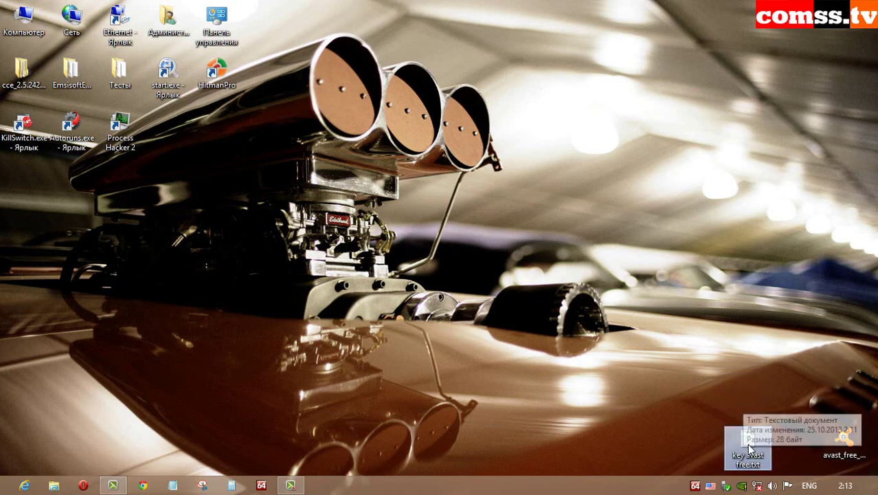
- Run the avast! Free Antivirus installer, opting out of the Google toolbar, and complete the regular installation (Обычная установка)
double_click(843, 438)
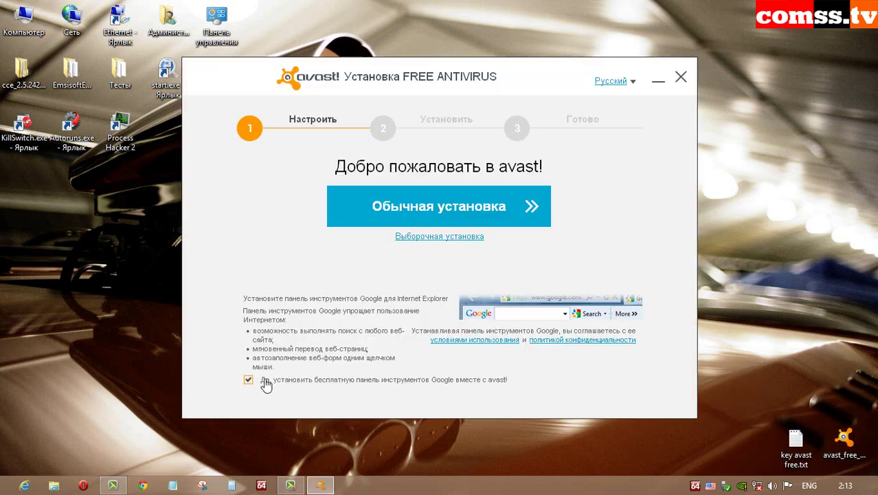
left_click(249, 380)
left_click(456, 219)
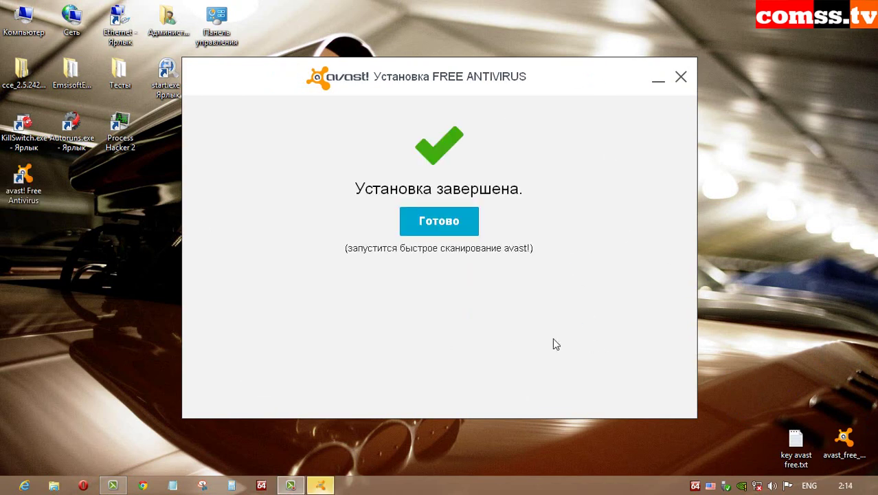
left_click(450, 229)
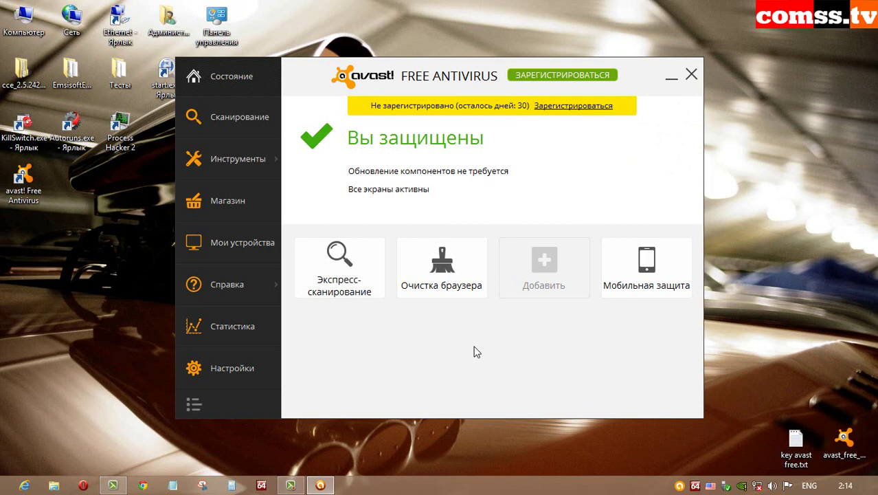
- View the version details in "О программе avast!"
mouse_move(221, 282)
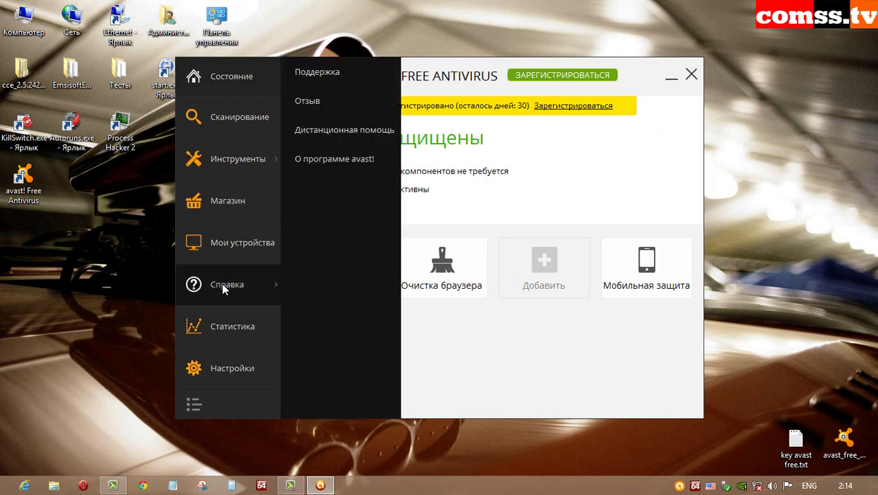
left_click(324, 159)
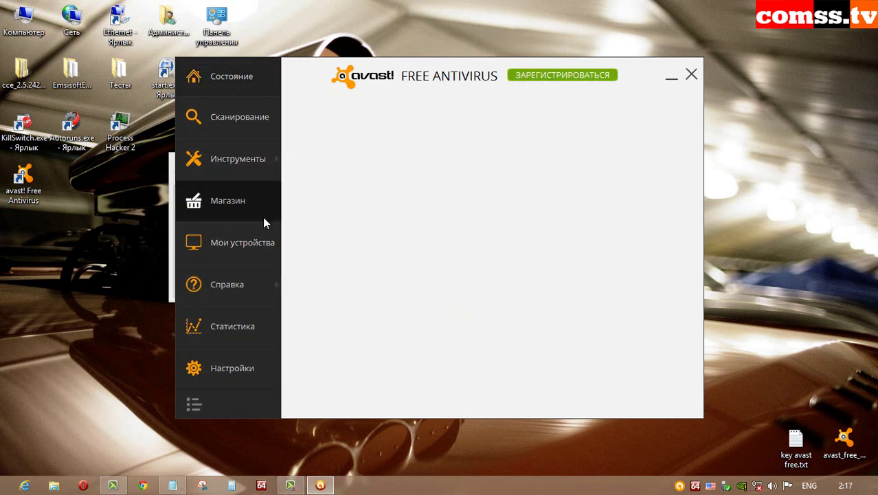
- Open the Регистрация page of the avast! settings and expand the Offline Registration section
left_click(234, 369)
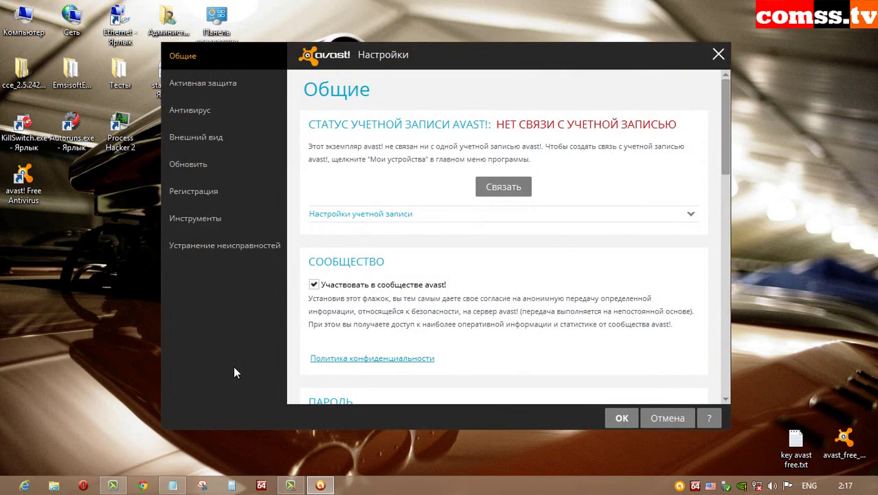
left_click(187, 165)
left_click(199, 194)
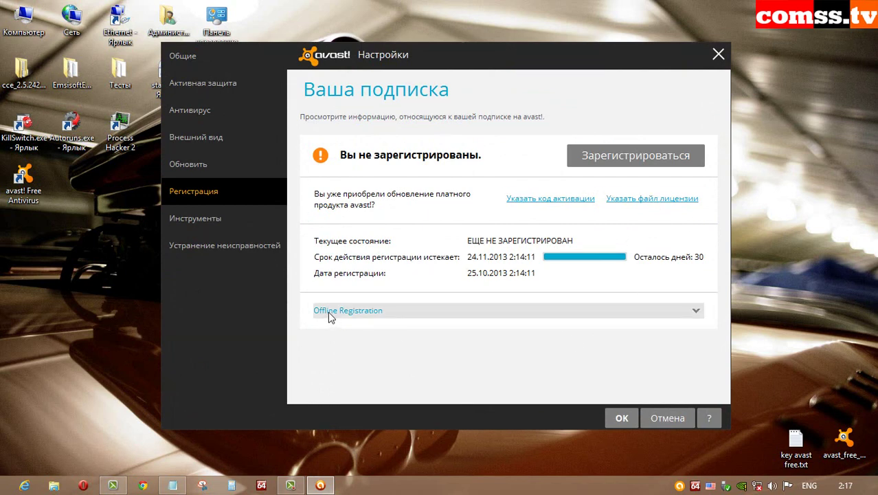
left_click(695, 312)
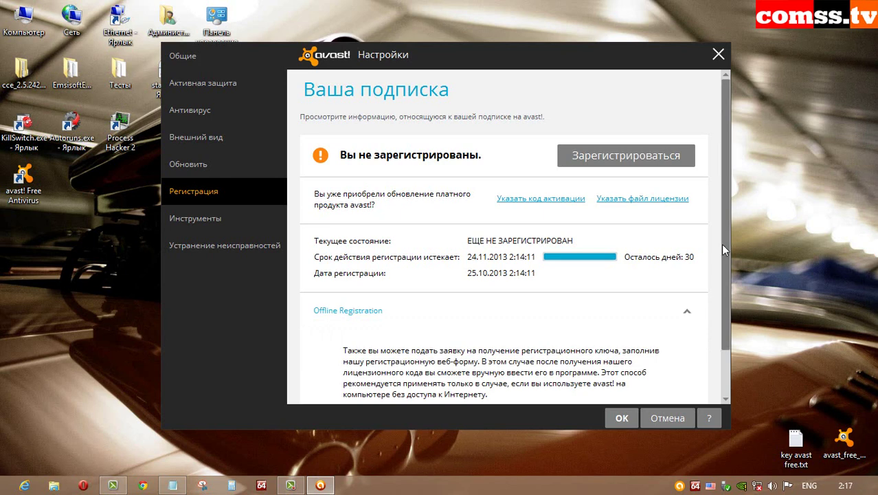
scroll(506, 392, "down", 2)
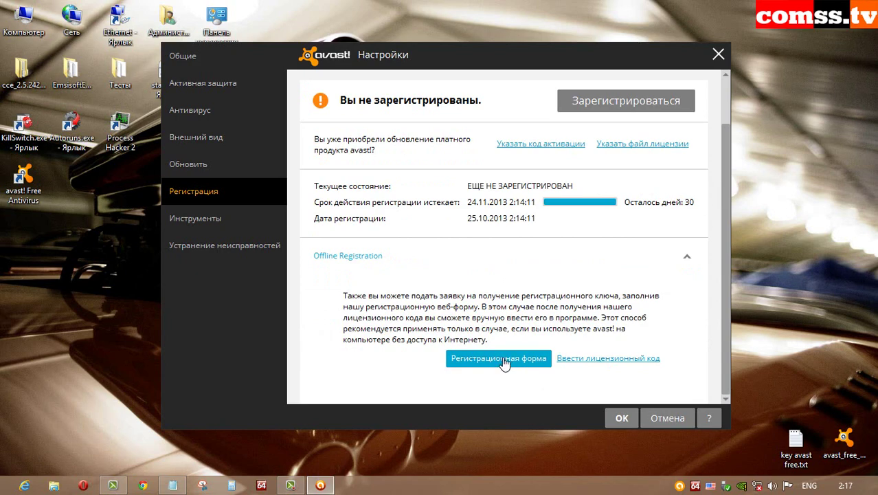
- Open the web registration form in the browser and enable the "avast! Online Security" add-on
left_click(503, 359)
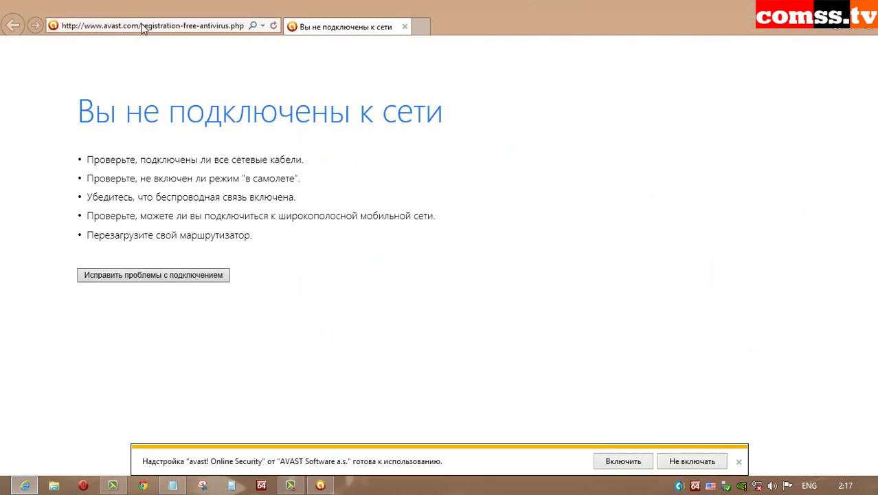
left_click(623, 461)
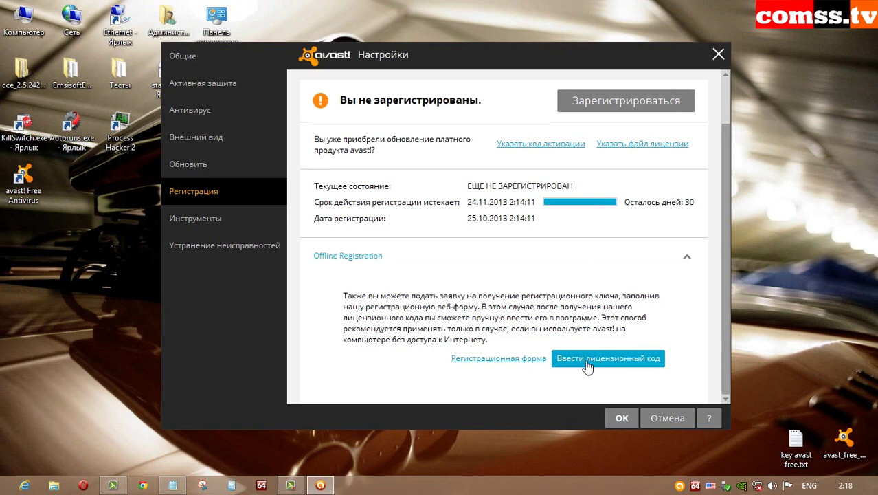
- Register avast! offline by pasting the license code into the registration dialog, and close the settings
left_click(599, 363)
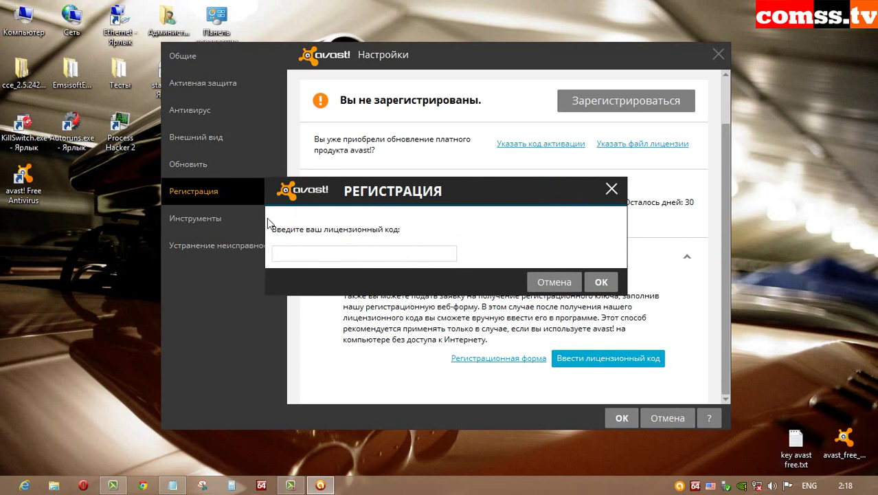
key("ctrl+v")
key("Return")
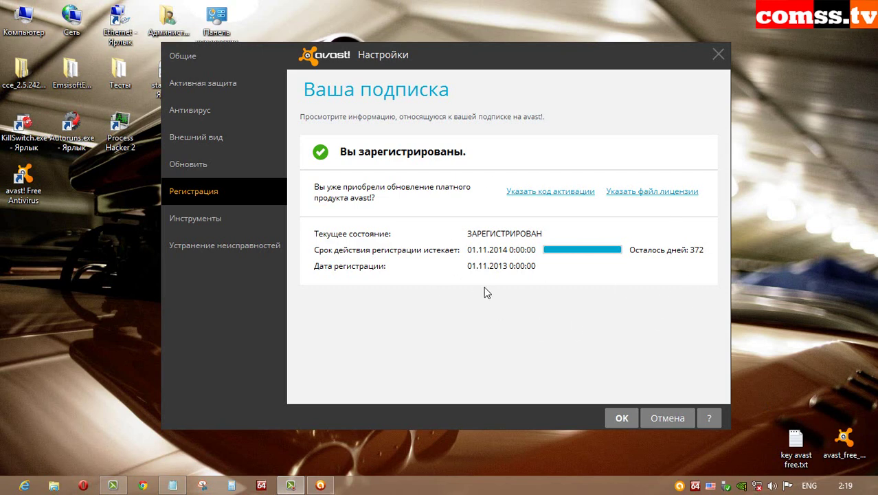
key("Escape")
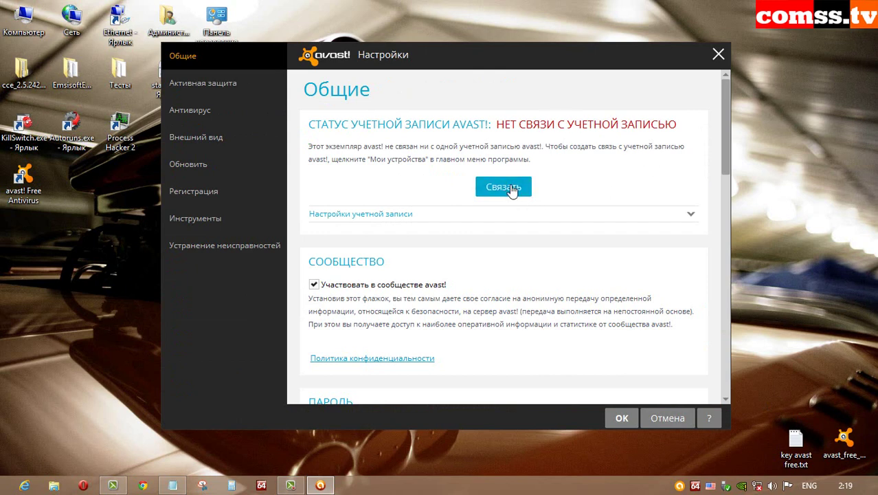
- Try to link this avast! copy to an avast! account and return to the Состояние overview
left_click(509, 188)
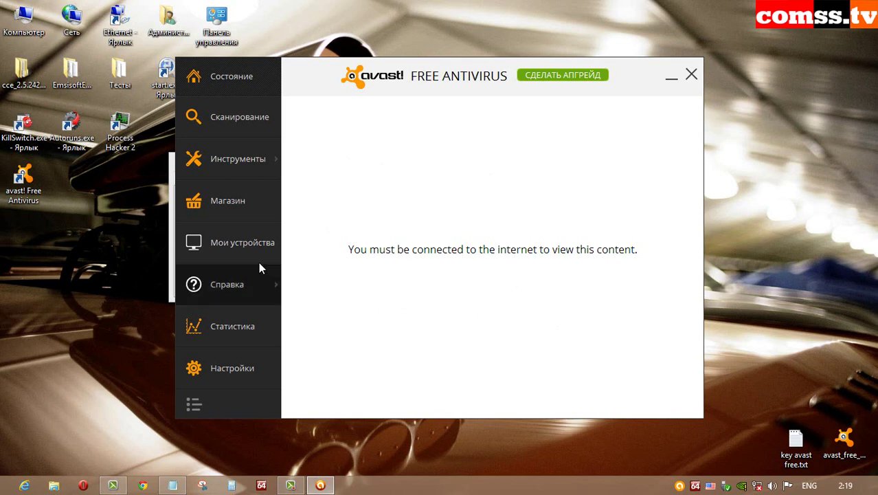
left_click(231, 77)
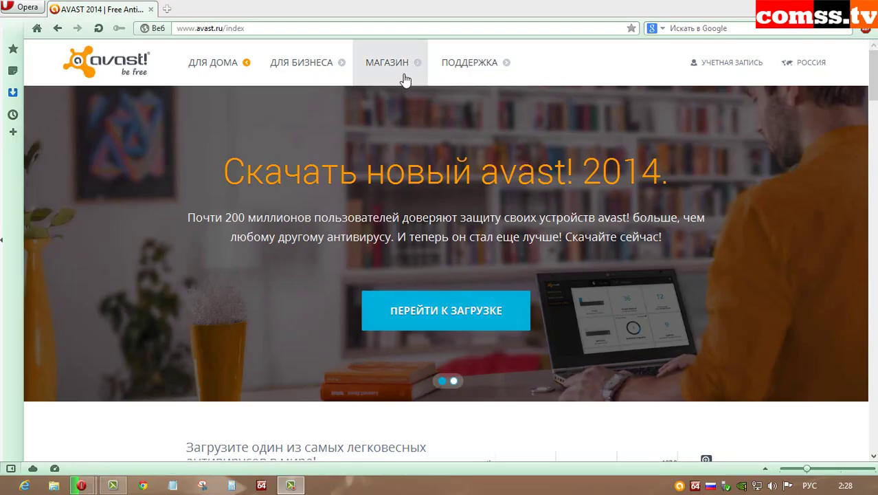
- On avast.ru, open the support downloads (Загрузки) and look over the program update and uninstall utility pages
mouse_move(564, 94)
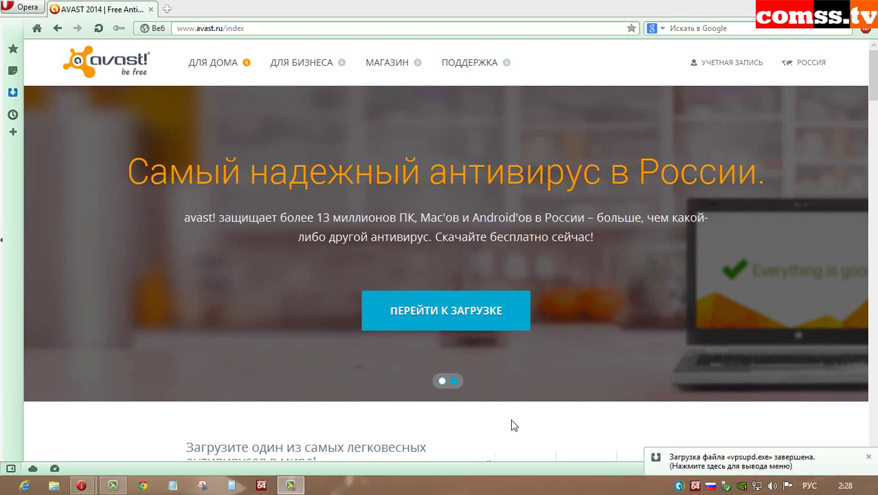
left_click(868, 457)
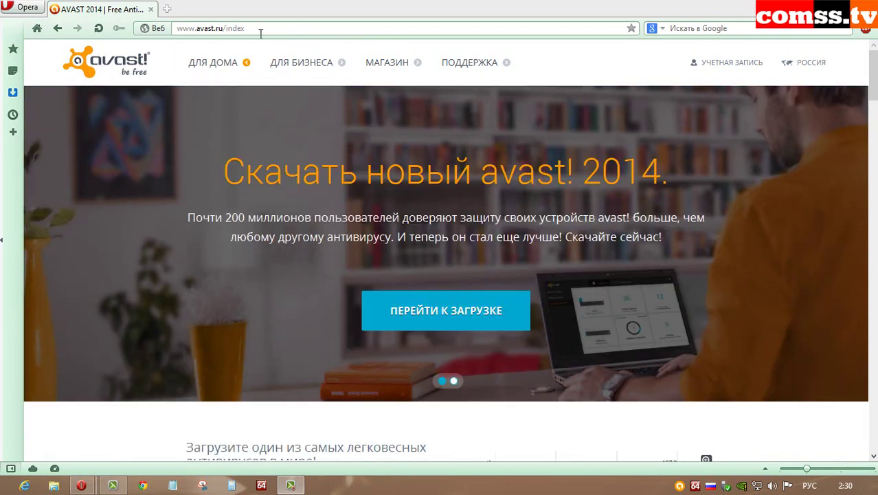
mouse_move(473, 74)
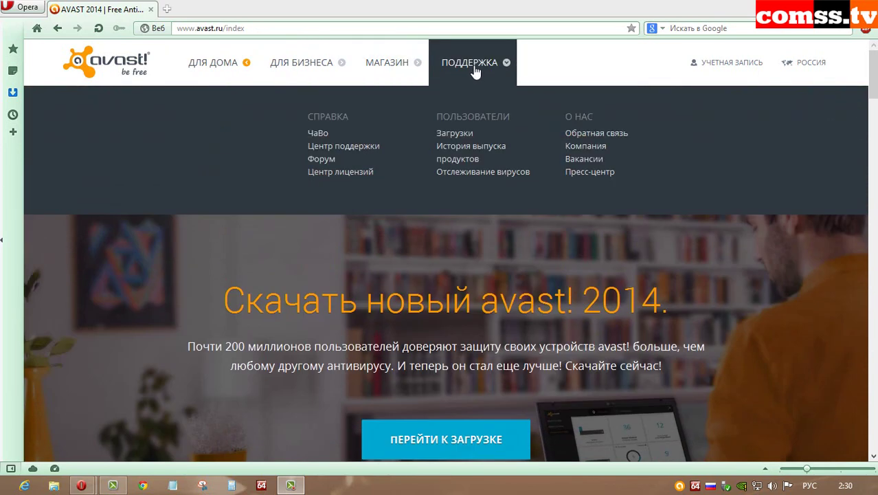
left_click(457, 132)
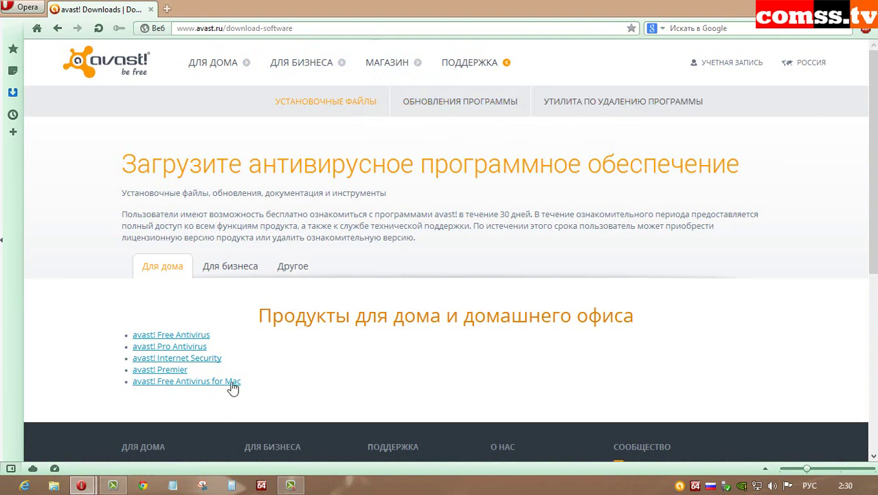
left_click(480, 105)
left_click(613, 104)
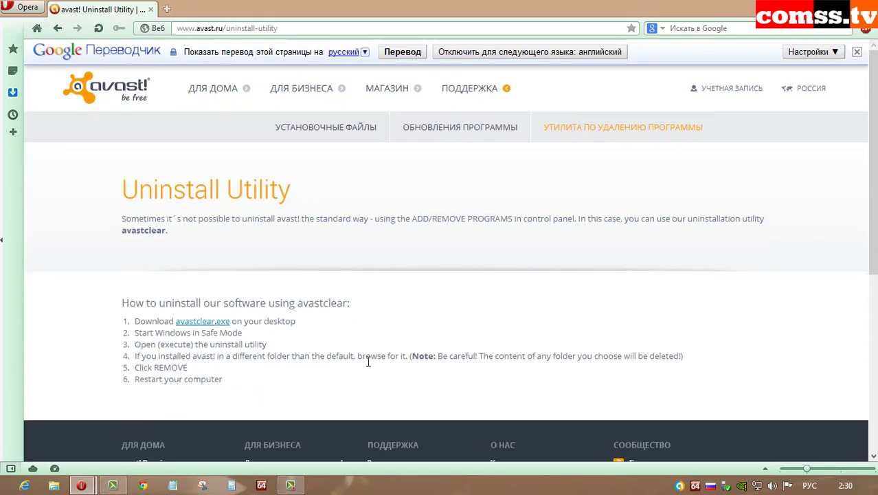
- Download the avast! VPS update for version 2014 from the "Обновления программы" page
left_click(487, 134)
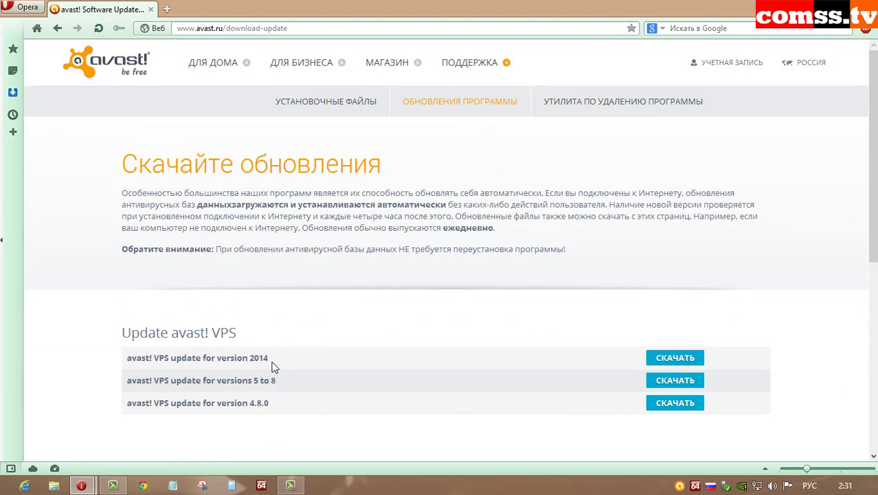
left_click(673, 358)
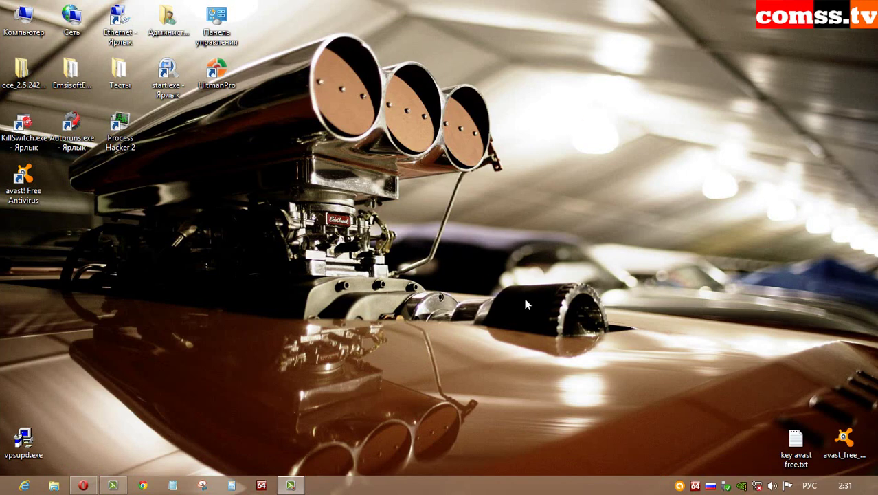
- Run vpsupd.exe from the desktop to update the virus definitions and finish the update wizard
double_click(26, 442)
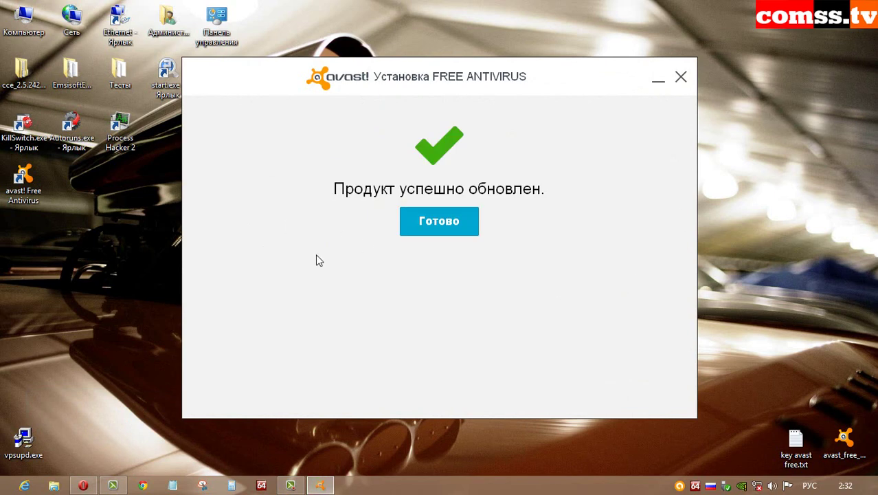
left_click(445, 222)
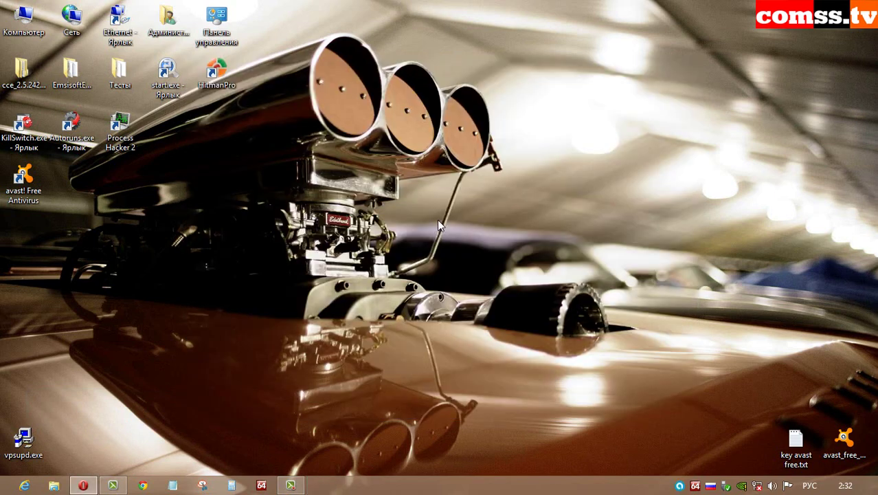
- Check the virus definitions version in avast!'s program information, return to the status overview, and close the window
left_click(679, 485)
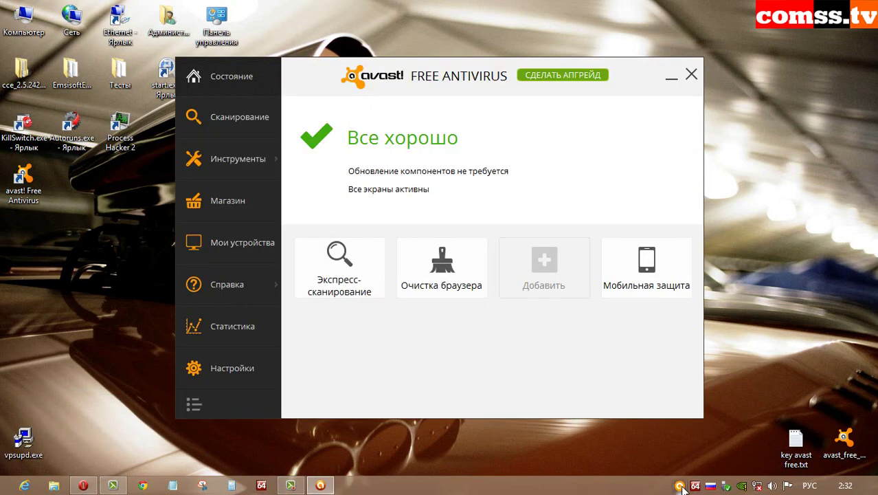
left_click(232, 371)
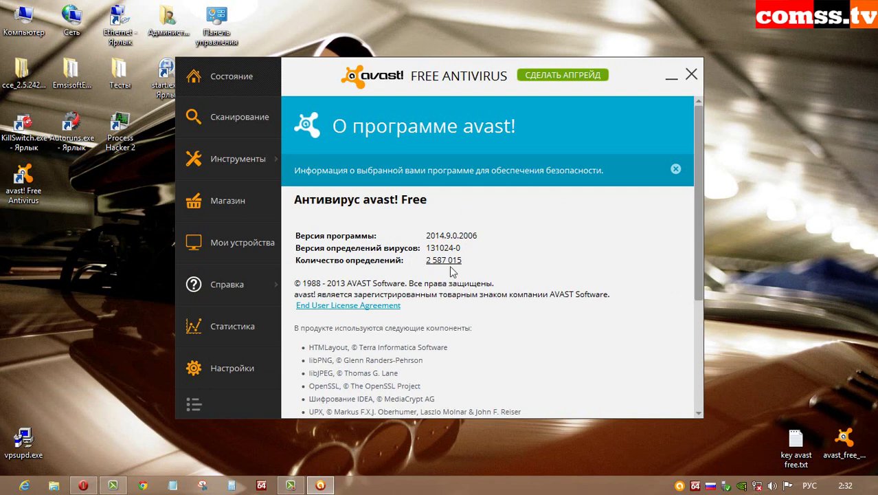
left_click(226, 74)
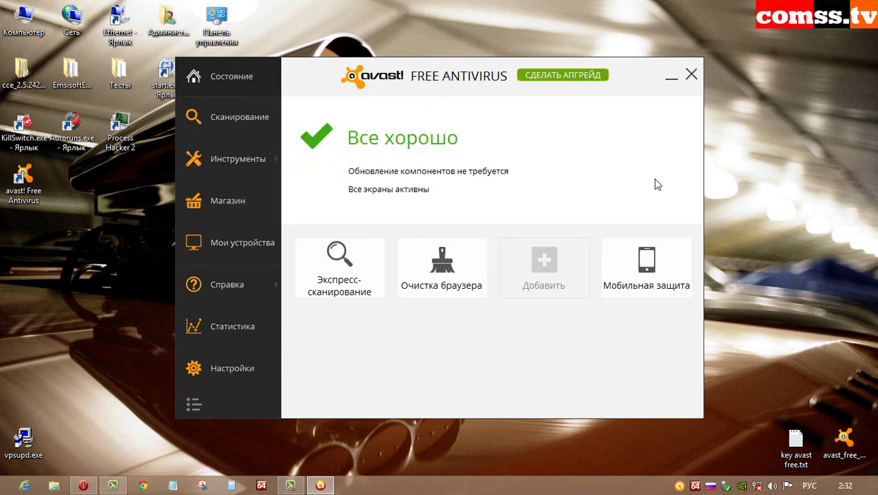
left_click(691, 75)
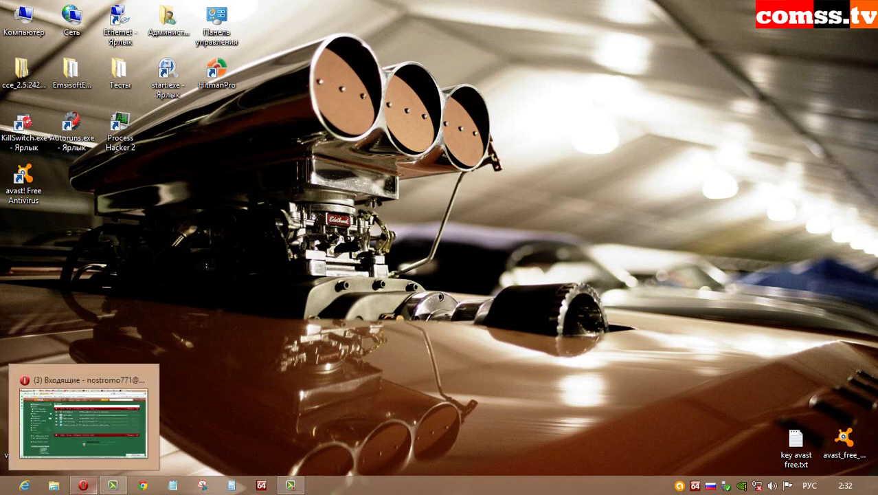
- Switch to Opera and download the avast! 2014 VPS Update from the comss.ru antivirus database updates
left_click(83, 485)
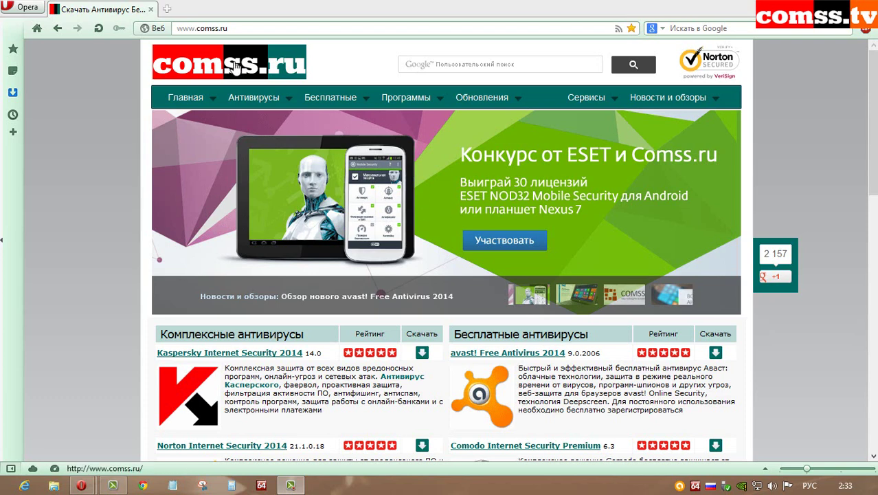
mouse_move(491, 103)
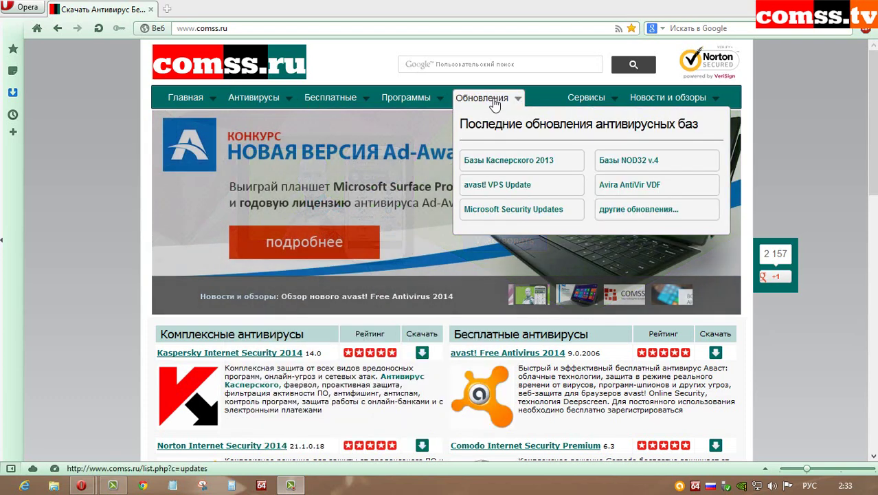
left_click(512, 190)
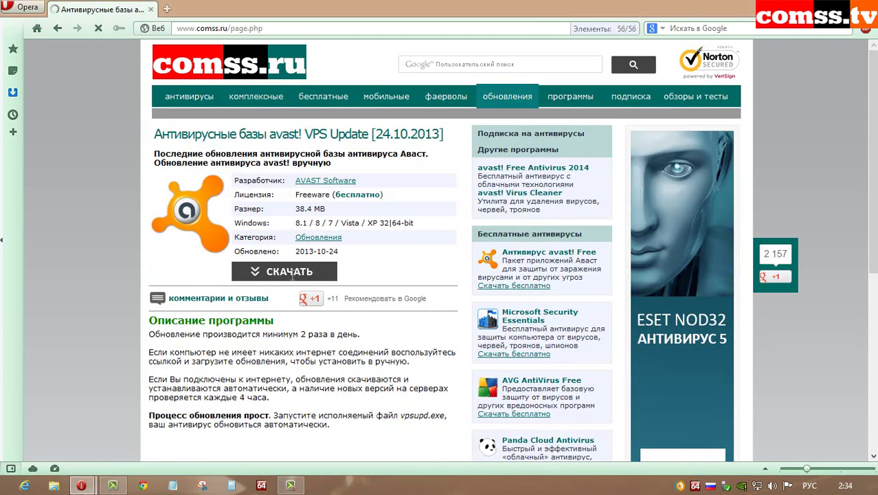
left_click(292, 274)
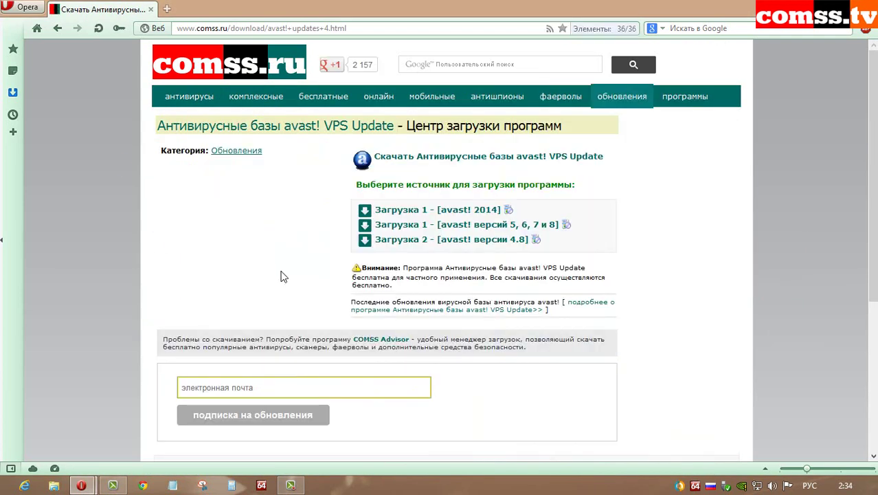
left_click(467, 215)
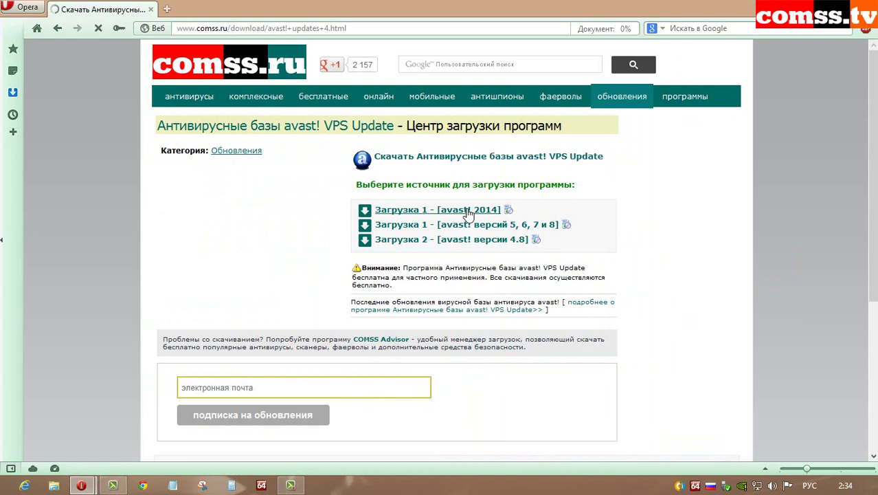